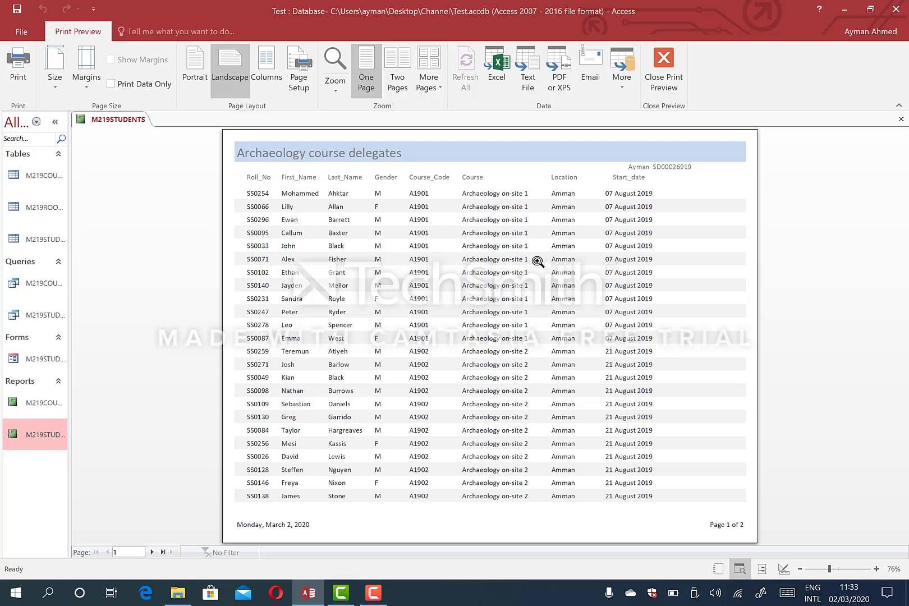
Show the delegates report in Print Preview and page through pages 1 to 4 and back
{"action": "right_click", "coordinate": [141, 122]}
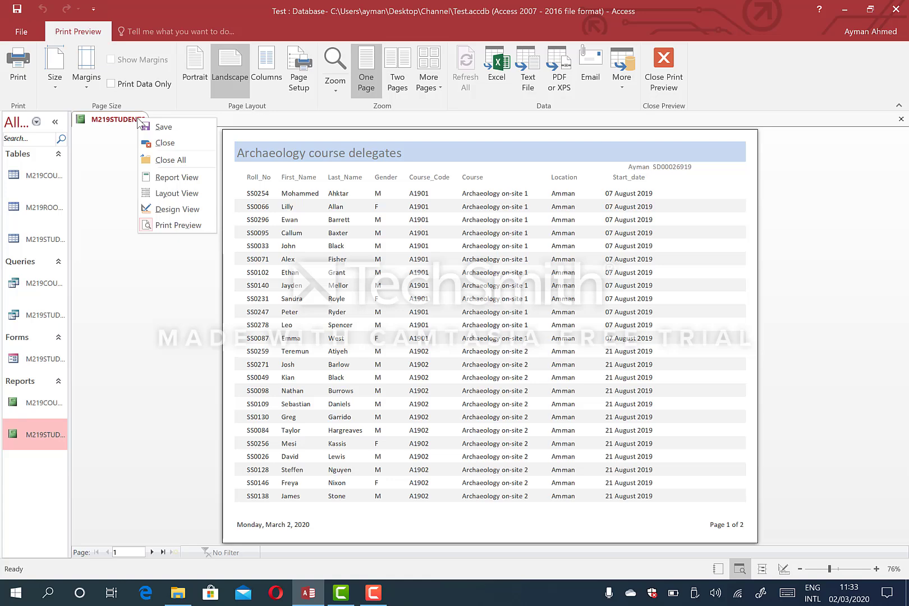
{"action": "left_click", "coordinate": [180, 224]}
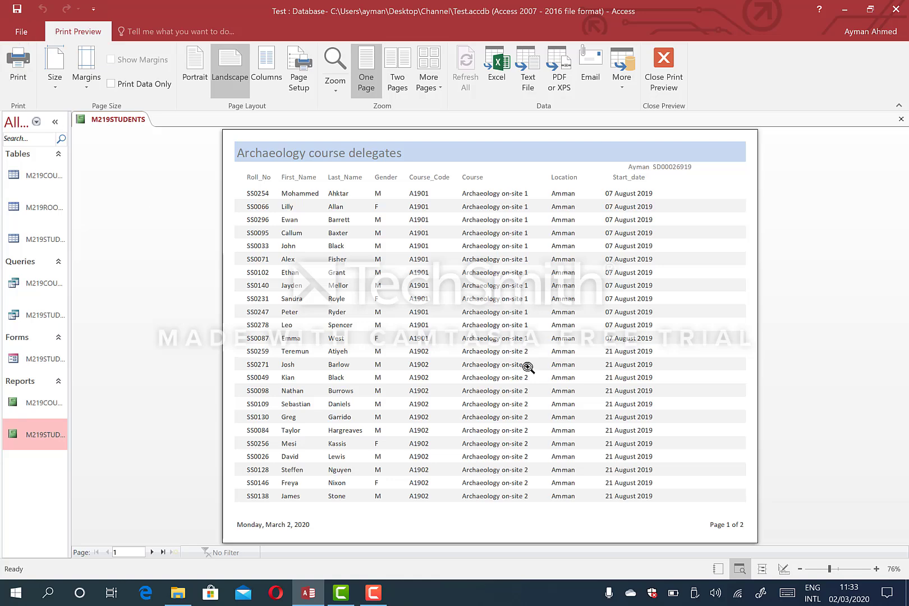
{"action": "left_click", "coordinate": [153, 553]}
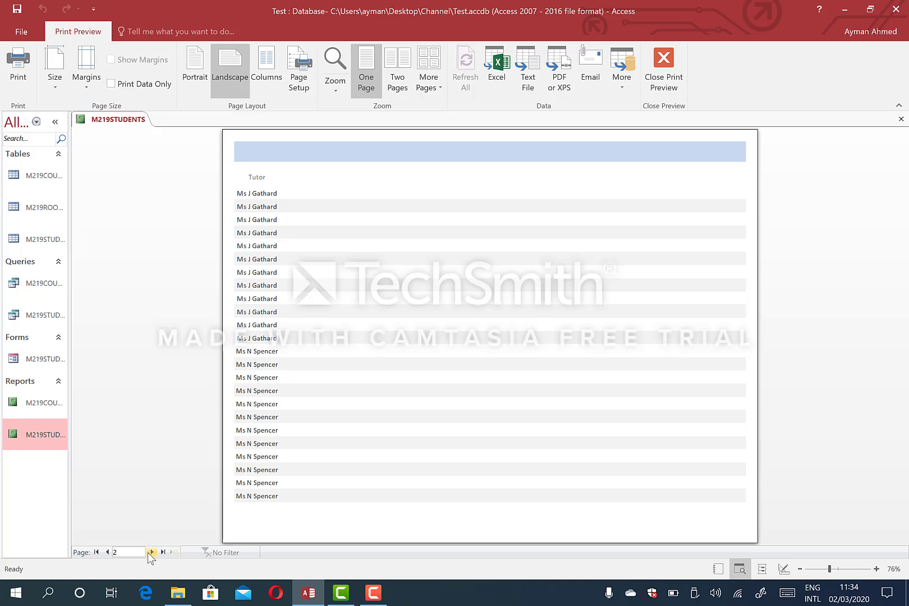
{"action": "left_click", "coordinate": [151, 552]}
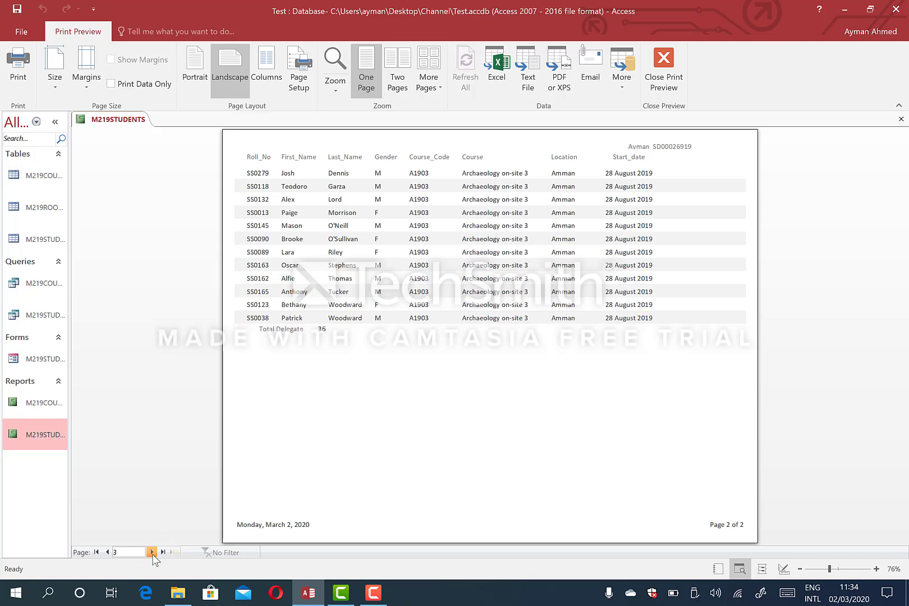
{"action": "left_click", "coordinate": [152, 552]}
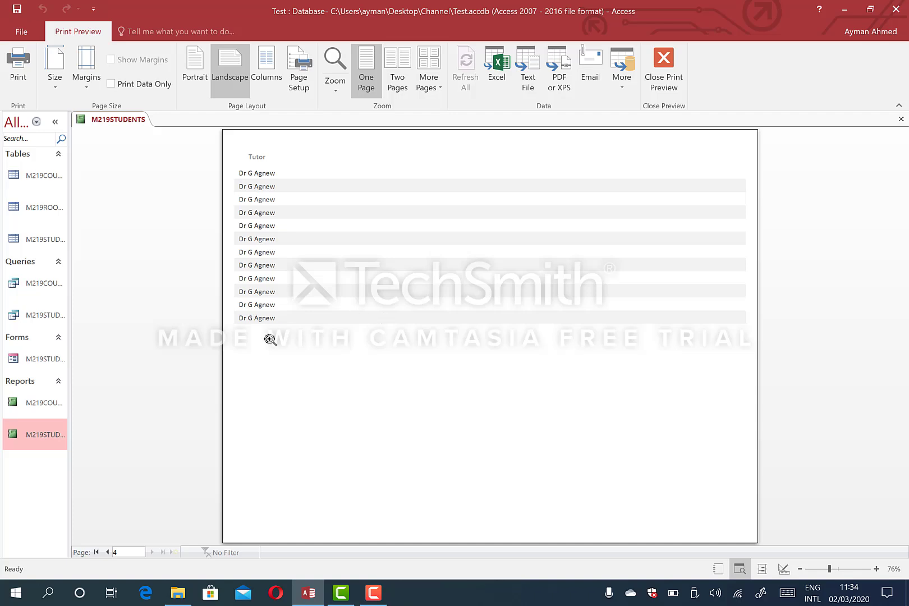
{"action": "left_click", "coordinate": [106, 552]}
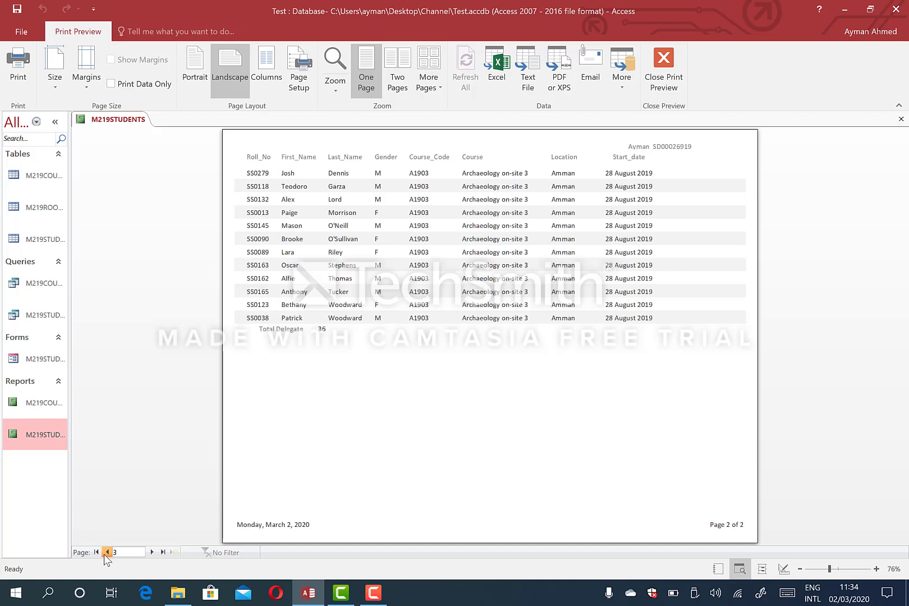
{"action": "left_click", "coordinate": [106, 552]}
{"action": "left_click", "coordinate": [106, 552]}
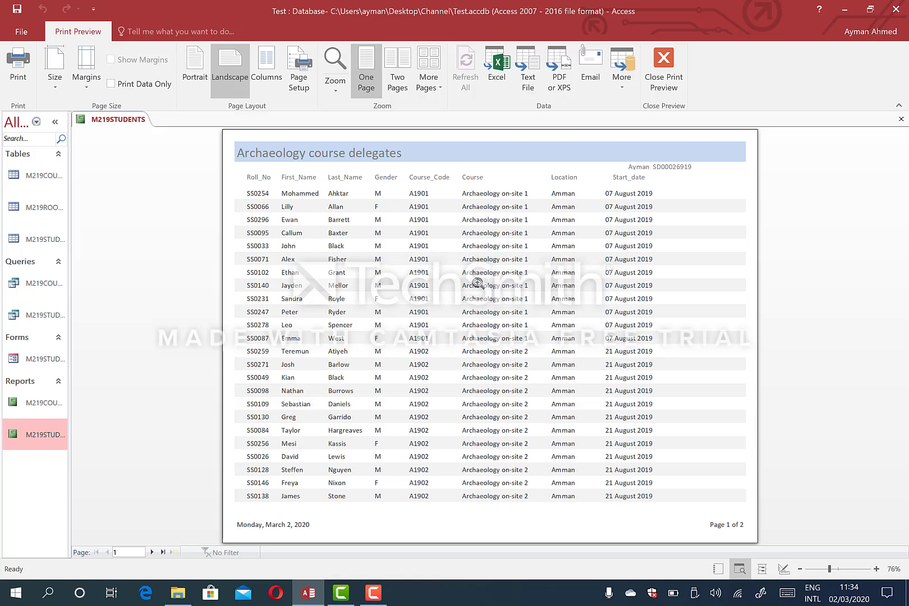
In Layout View, select the Tutor heading and data cells and shift the column toward Start_date
{"action": "right_click", "coordinate": [142, 122]}
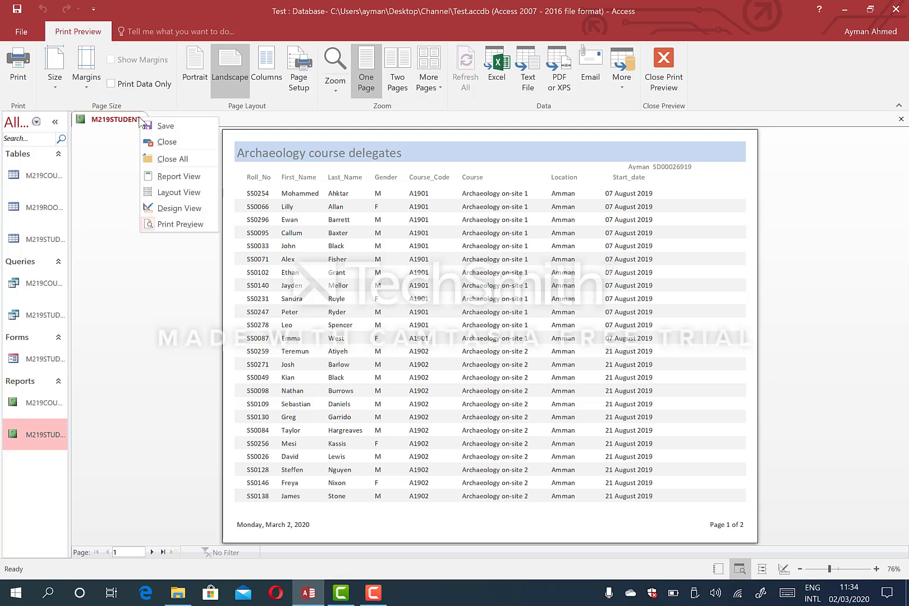
{"action": "right_click", "coordinate": [123, 119]}
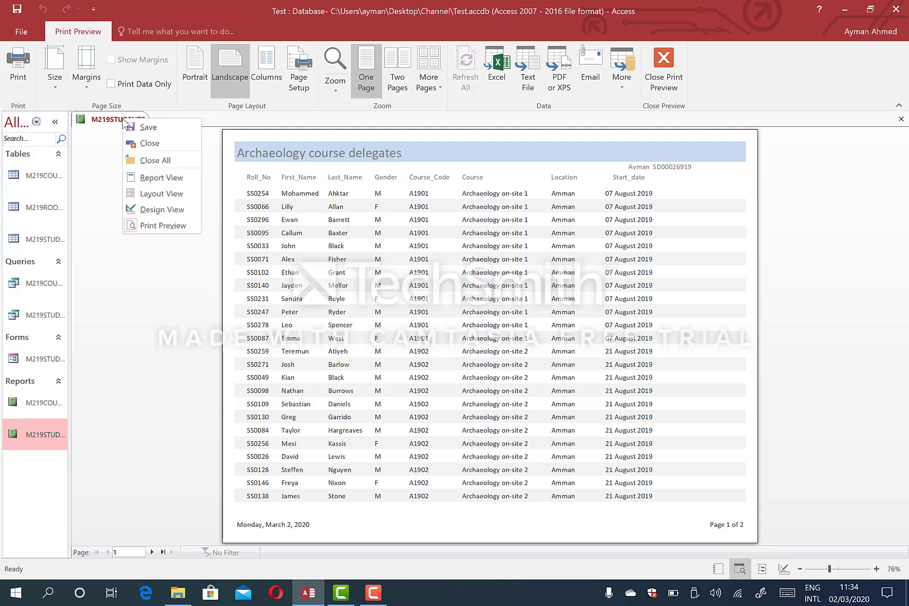
{"action": "left_click", "coordinate": [181, 198]}
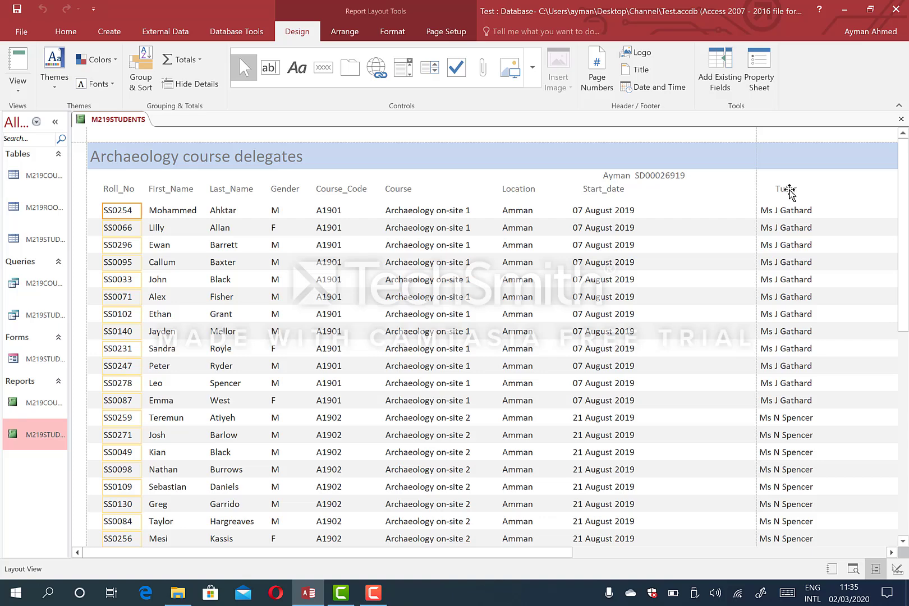
{"action": "left_click", "coordinate": [788, 191]}
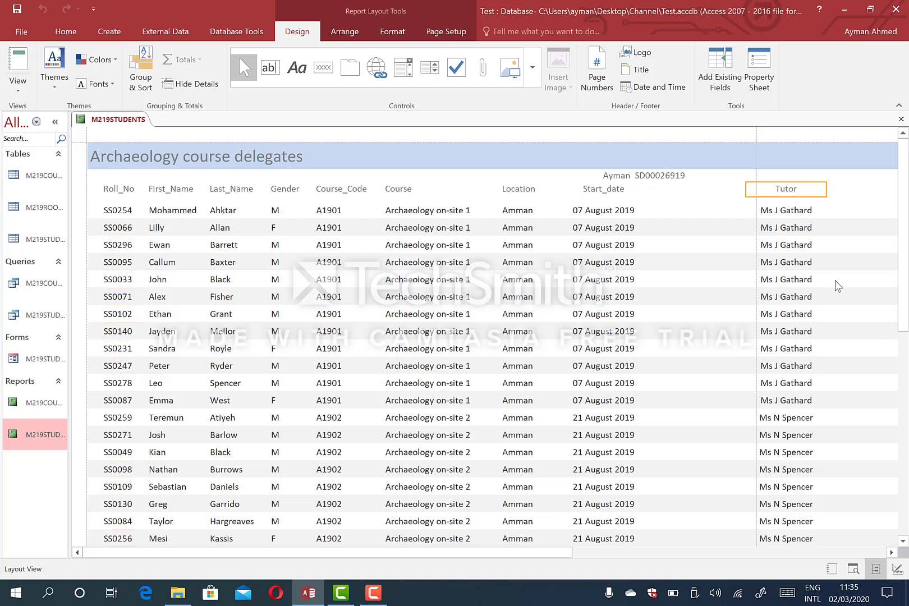
{"action": "left_click", "coordinate": [786, 210], "text": "ctrl"}
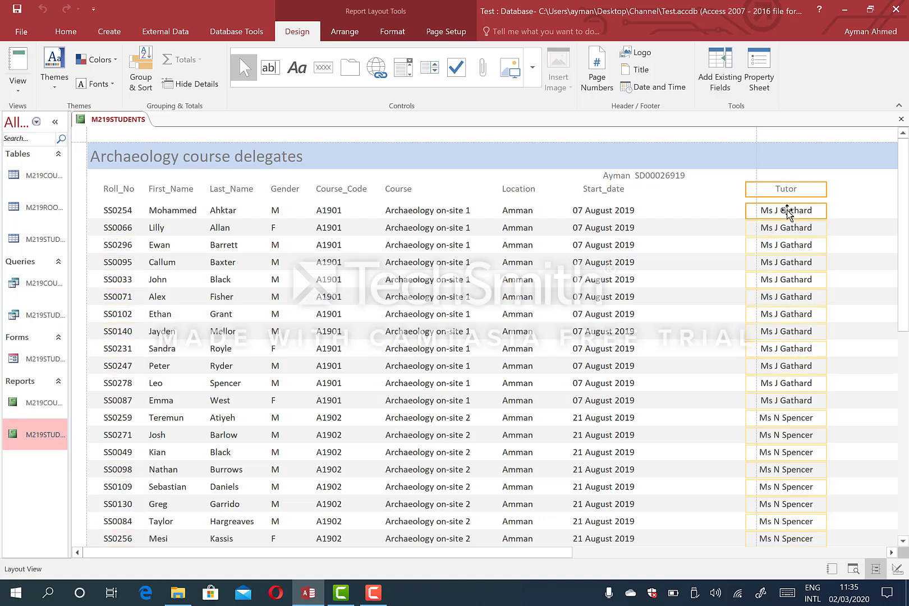
{"action": "key", "text": "Delete"}
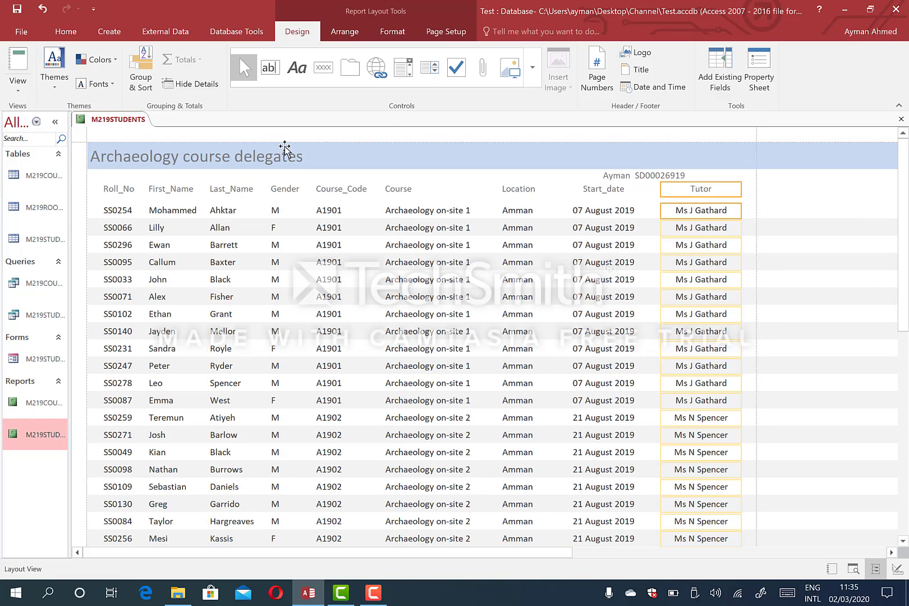
{"action": "right_click", "coordinate": [128, 123]}
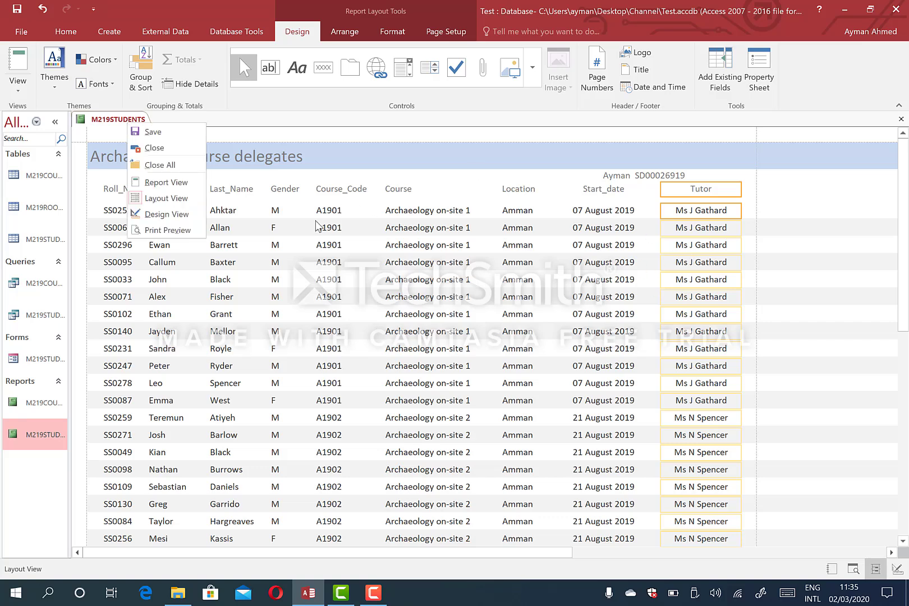
{"action": "left_click", "coordinate": [183, 233]}
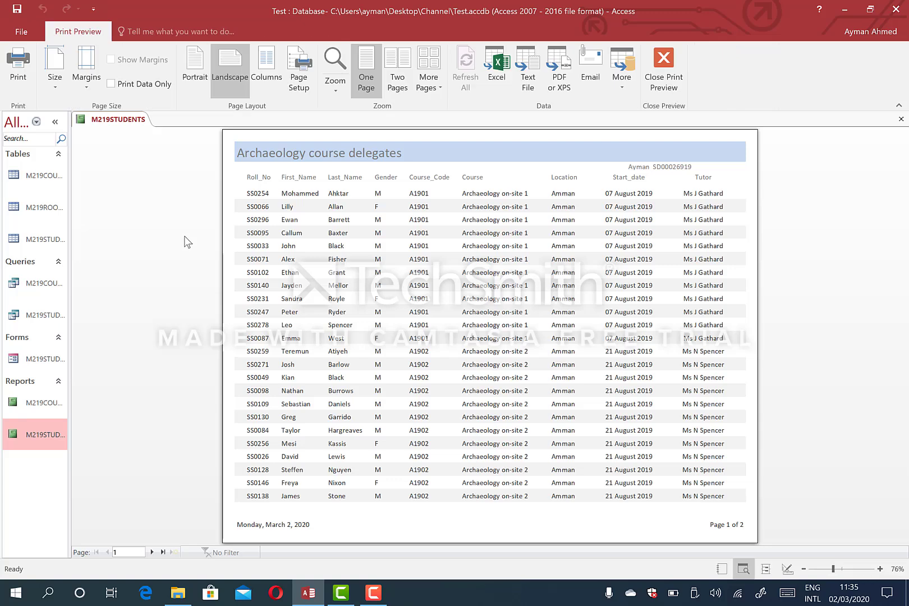
{"action": "left_click", "coordinate": [152, 552]}
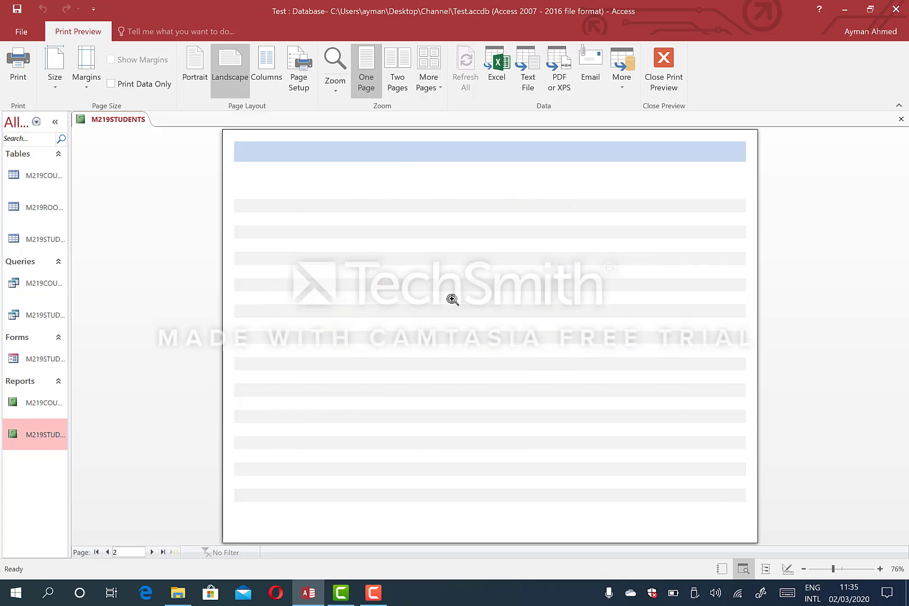
{"action": "left_click", "coordinate": [152, 552]}
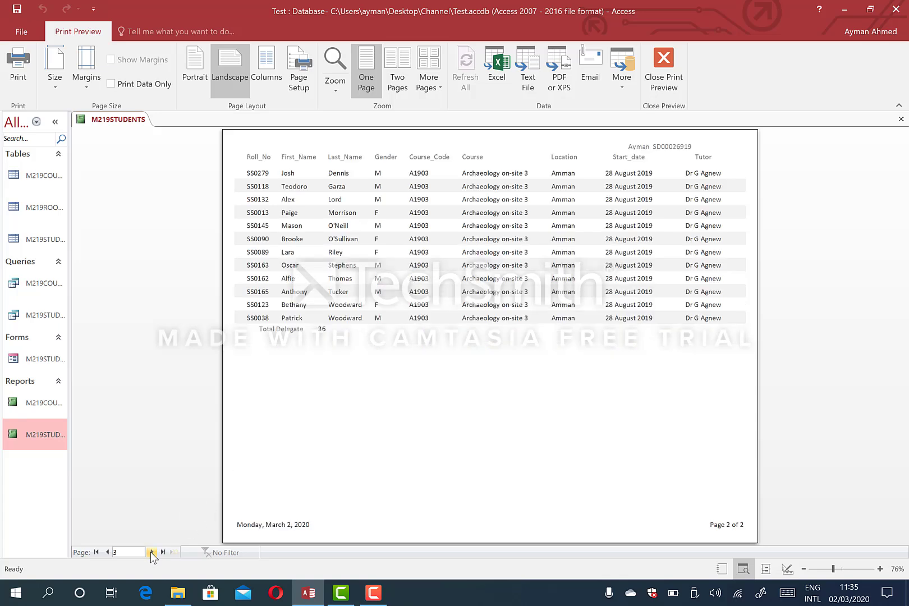
{"action": "left_click", "coordinate": [152, 552]}
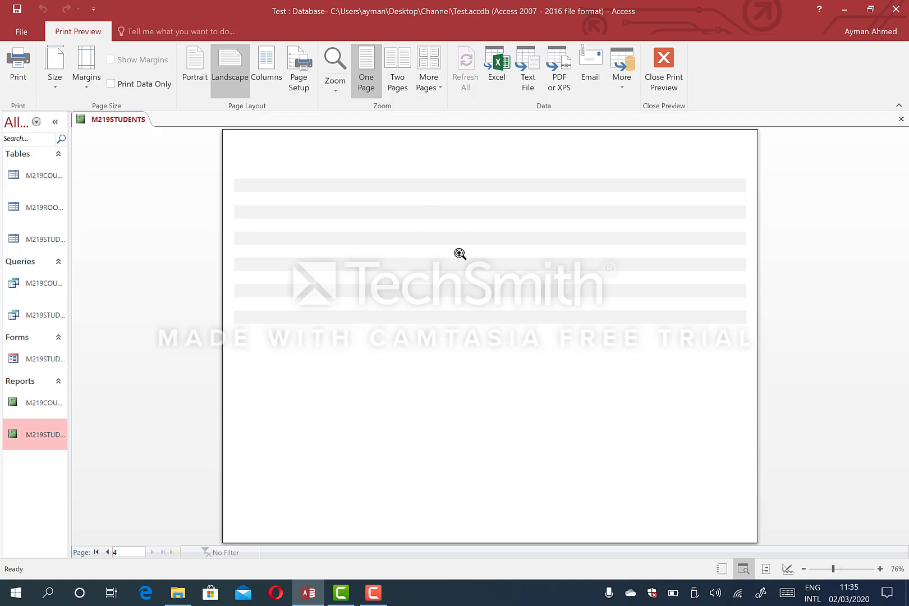
{"action": "left_click", "coordinate": [112, 553]}
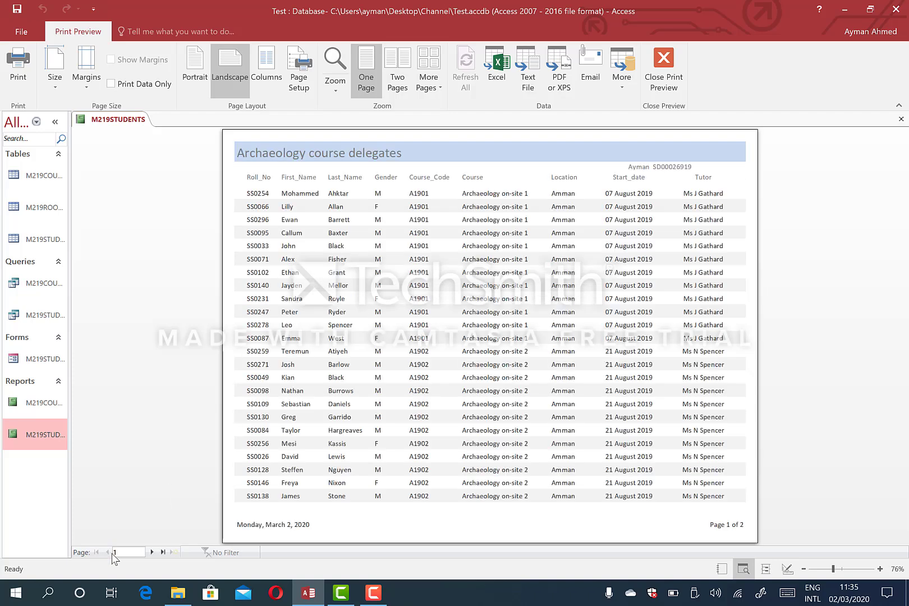
{"action": "right_click", "coordinate": [108, 119]}
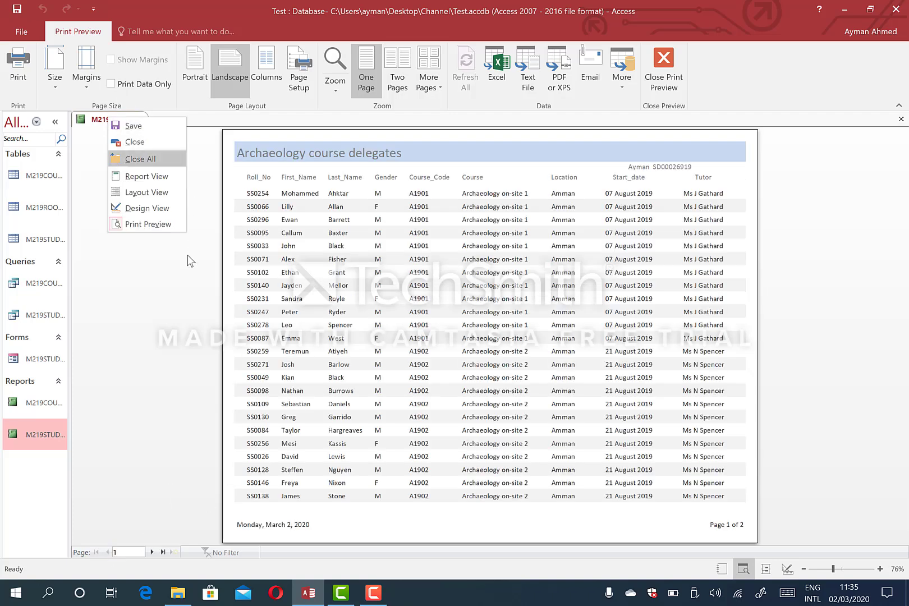
In Design View, drag the report's right edge left to narrow its overall width
{"action": "left_click", "coordinate": [147, 208]}
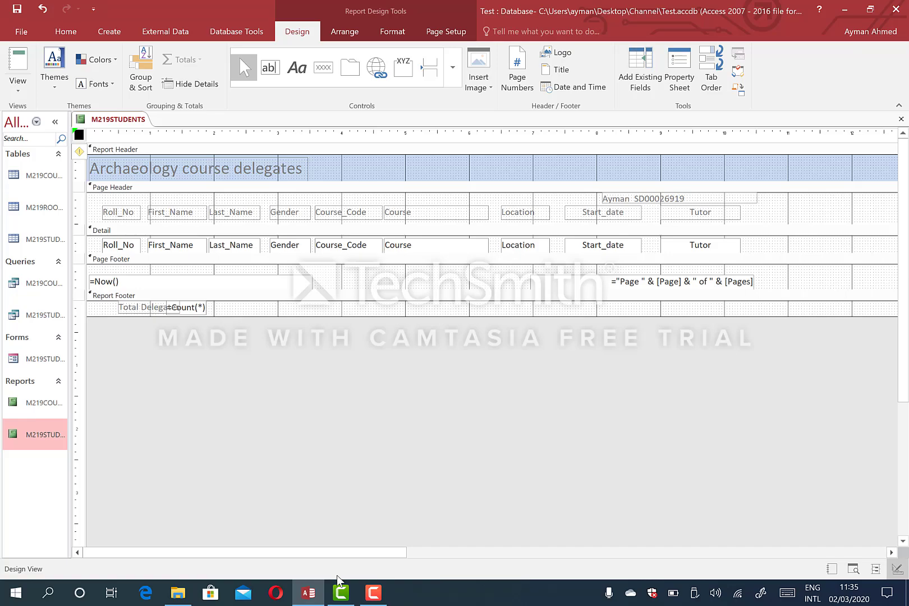
{"action": "left_click_drag", "start_coordinate": [329, 554], "coordinate": [730, 530]}
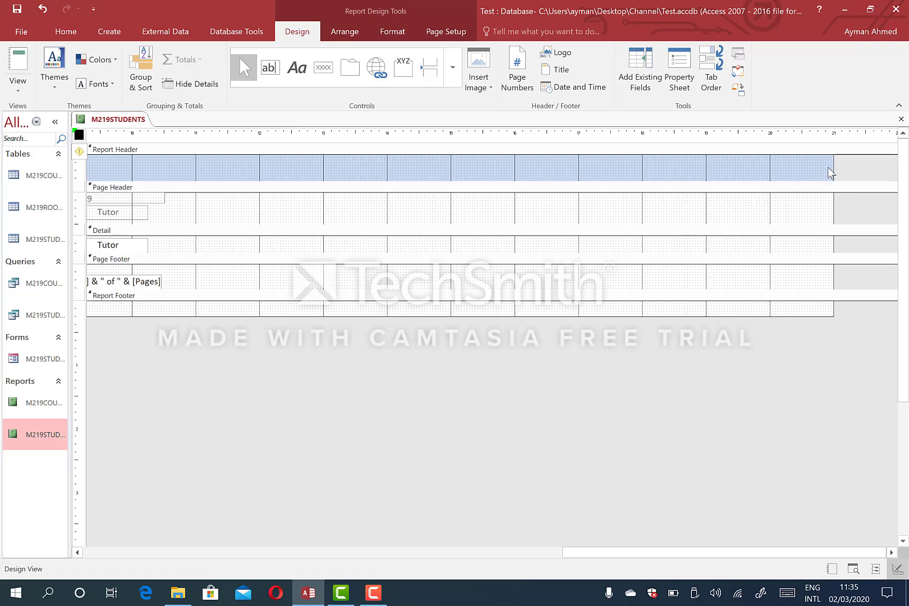
{"action": "left_click_drag", "start_coordinate": [833, 163], "coordinate": [57, 169]}
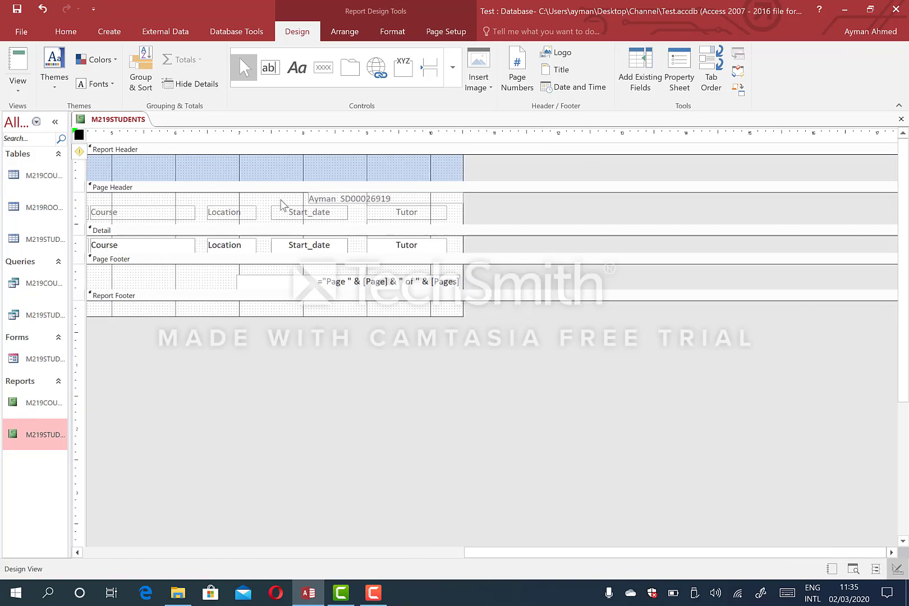
Check the narrower report in Print Preview, viewing page 2 and returning to page 1
{"action": "right_click", "coordinate": [115, 120]}
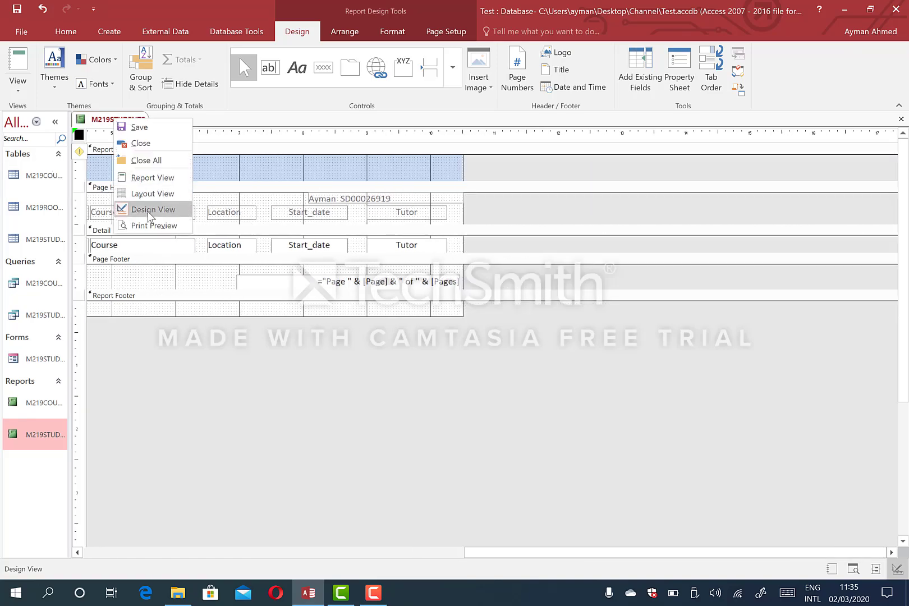
{"action": "left_click", "coordinate": [148, 226]}
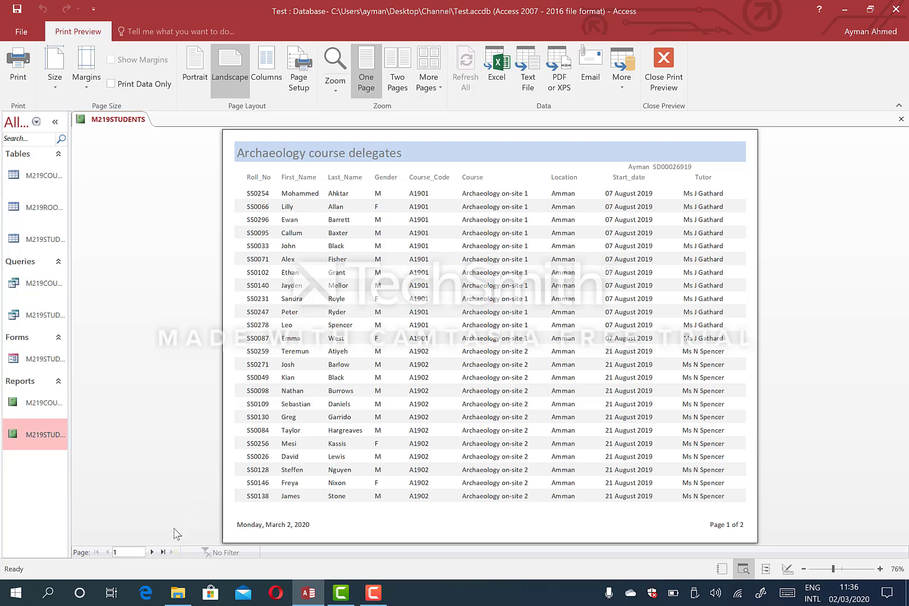
{"action": "left_click", "coordinate": [152, 552]}
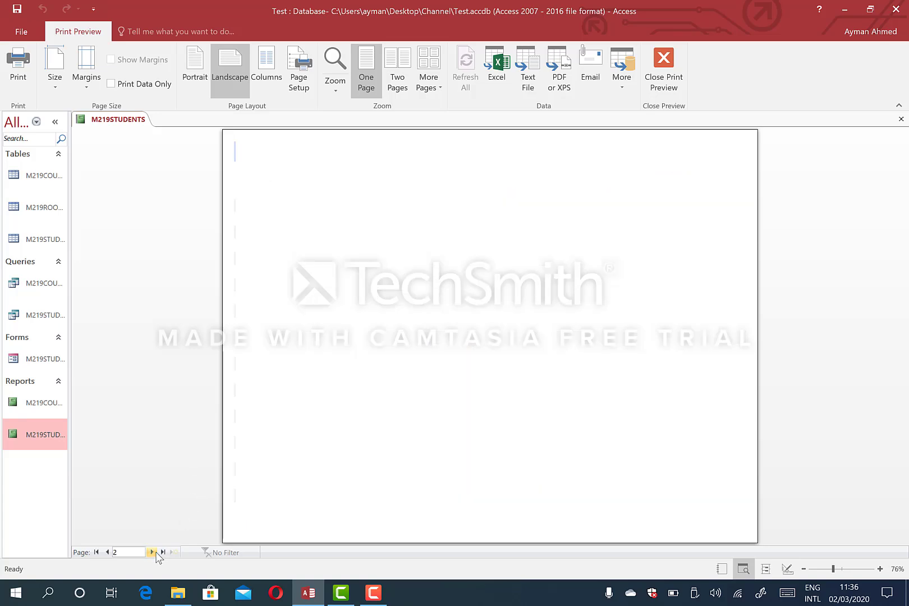
{"action": "left_click", "coordinate": [107, 552]}
{"action": "right_click", "coordinate": [122, 120]}
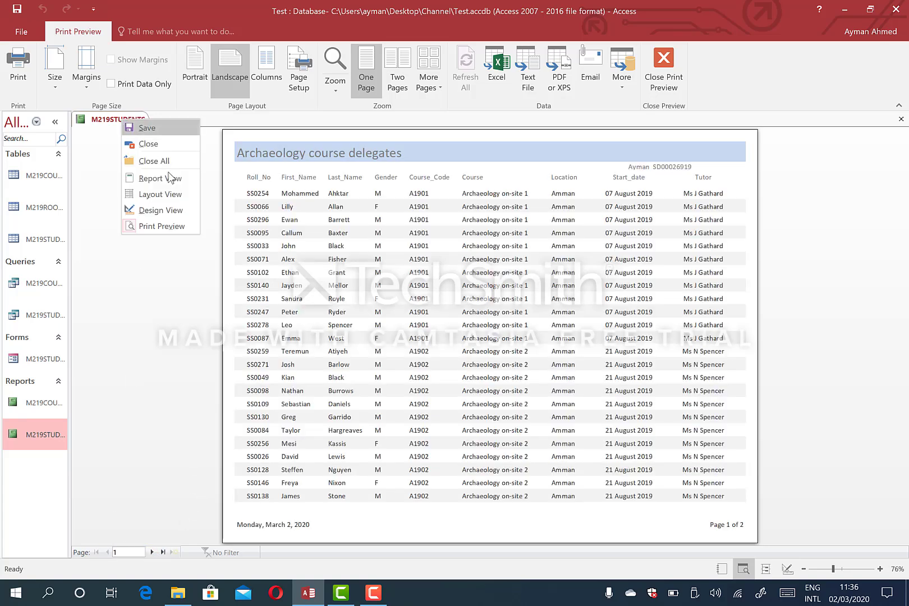
In Design View, shrink the page-header name and ID label from its right side
{"action": "left_click", "coordinate": [150, 213]}
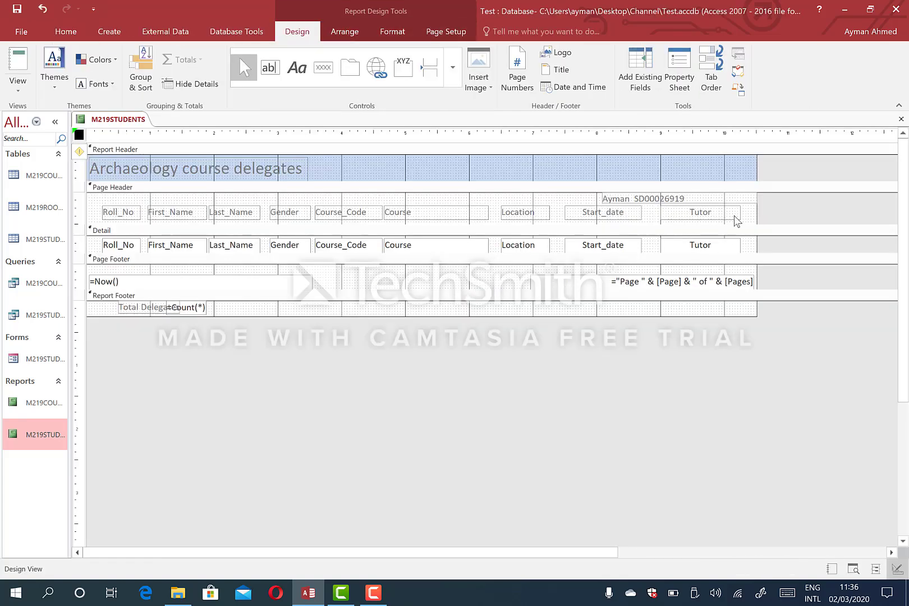
{"action": "left_click", "coordinate": [755, 199]}
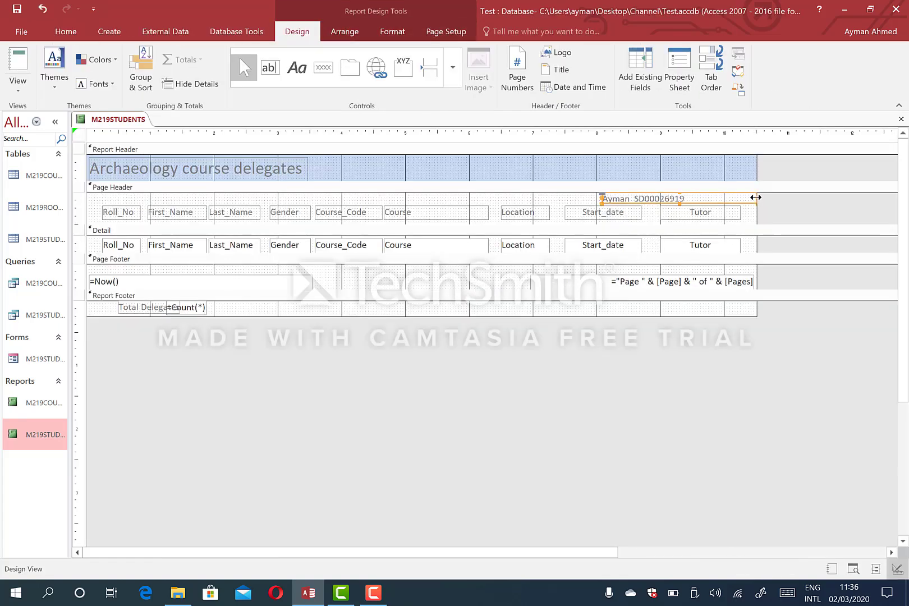
{"action": "left_click_drag", "start_coordinate": [756, 198], "coordinate": [743, 197]}
Nudge the page-number box left, narrow the report width, and preview page 2 of 2
{"action": "left_click", "coordinate": [745, 283]}
{"action": "key", "text": "Left"}
{"action": "key", "text": "Left"}
{"action": "key", "text": "Left"}
{"action": "key", "text": "Left"}
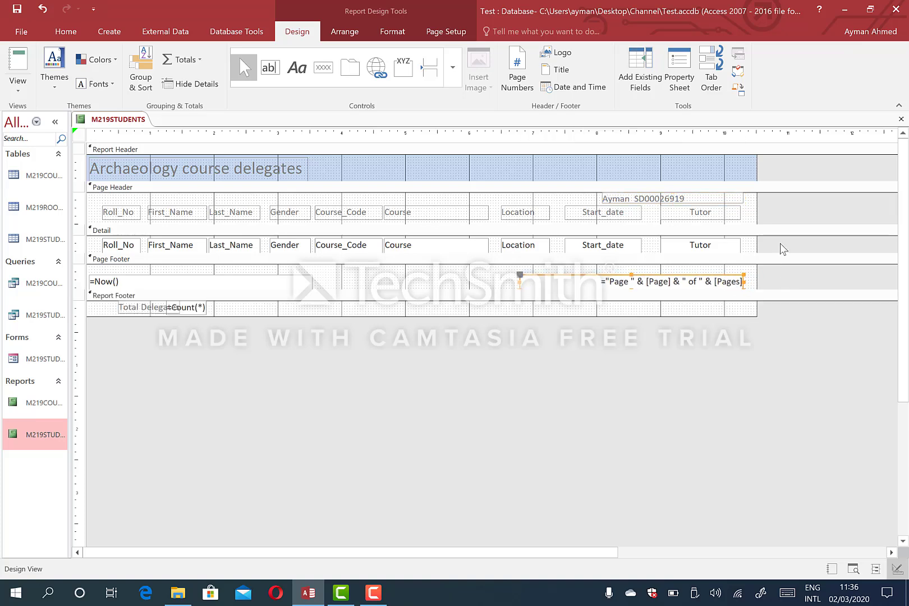
{"action": "left_click_drag", "start_coordinate": [756, 166], "coordinate": [694, 171]}
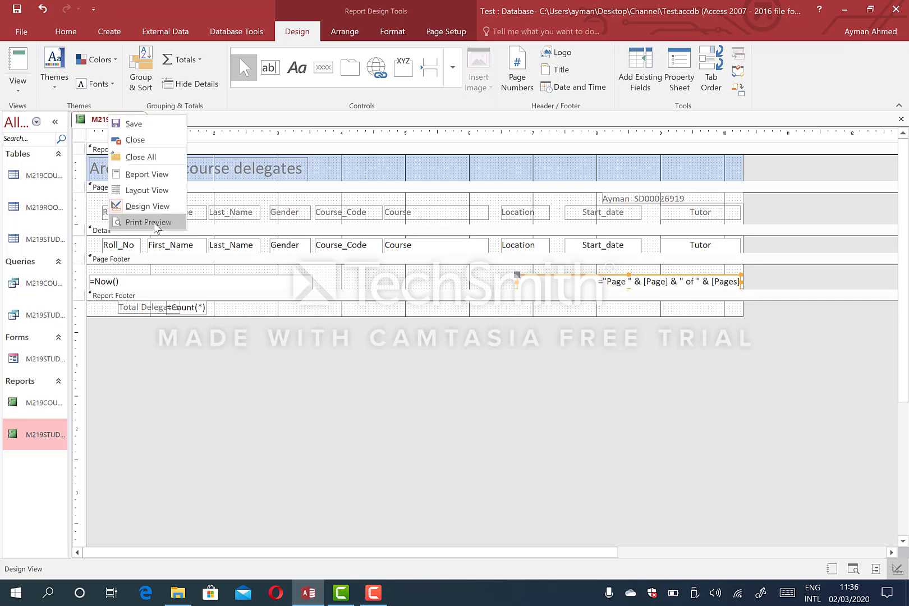
{"action": "left_click", "coordinate": [137, 222]}
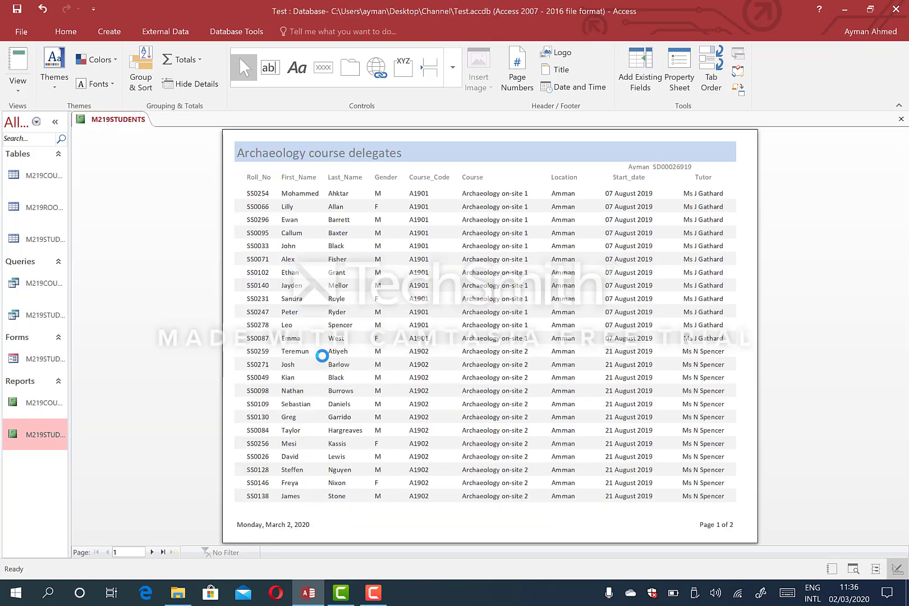
{"action": "left_click", "coordinate": [152, 552]}
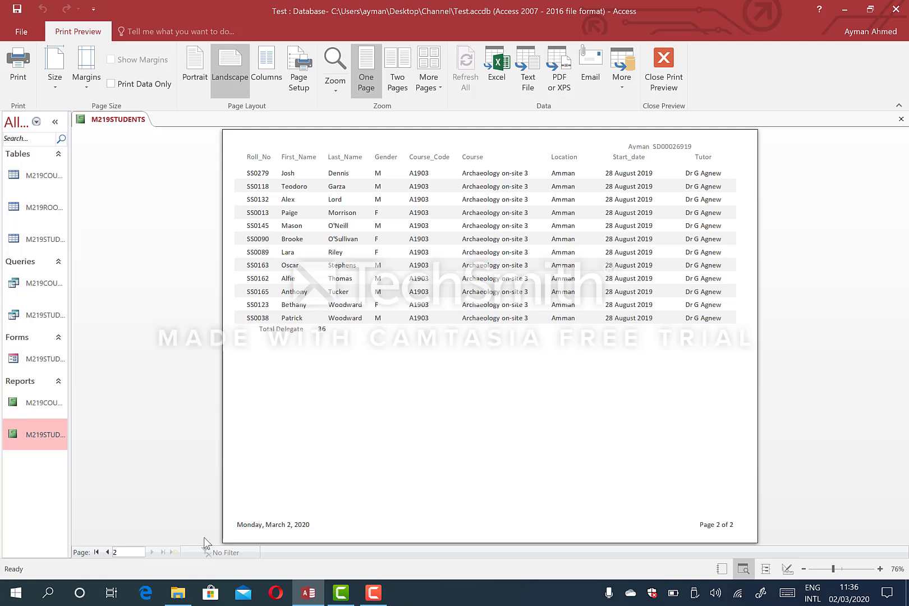